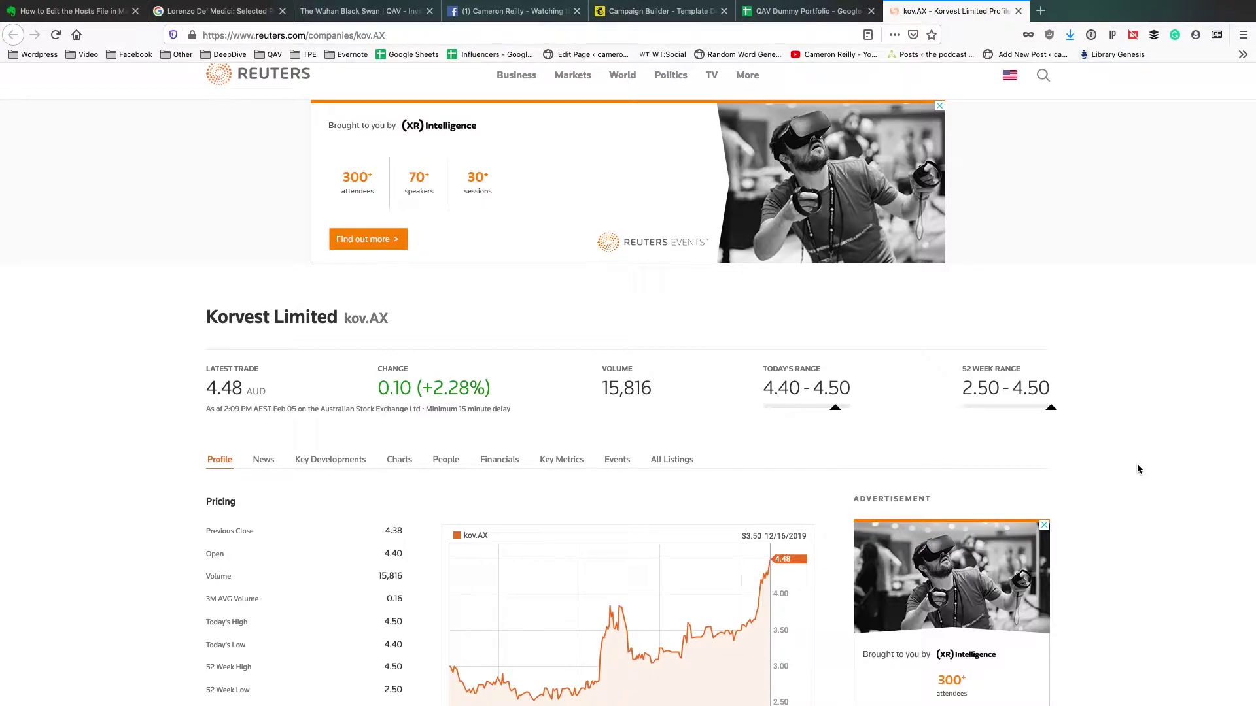
Step: Scroll down the Korvest Limited (kov.AX) profile page to reach the Charts tab
scroll(1138, 465, down, 1)
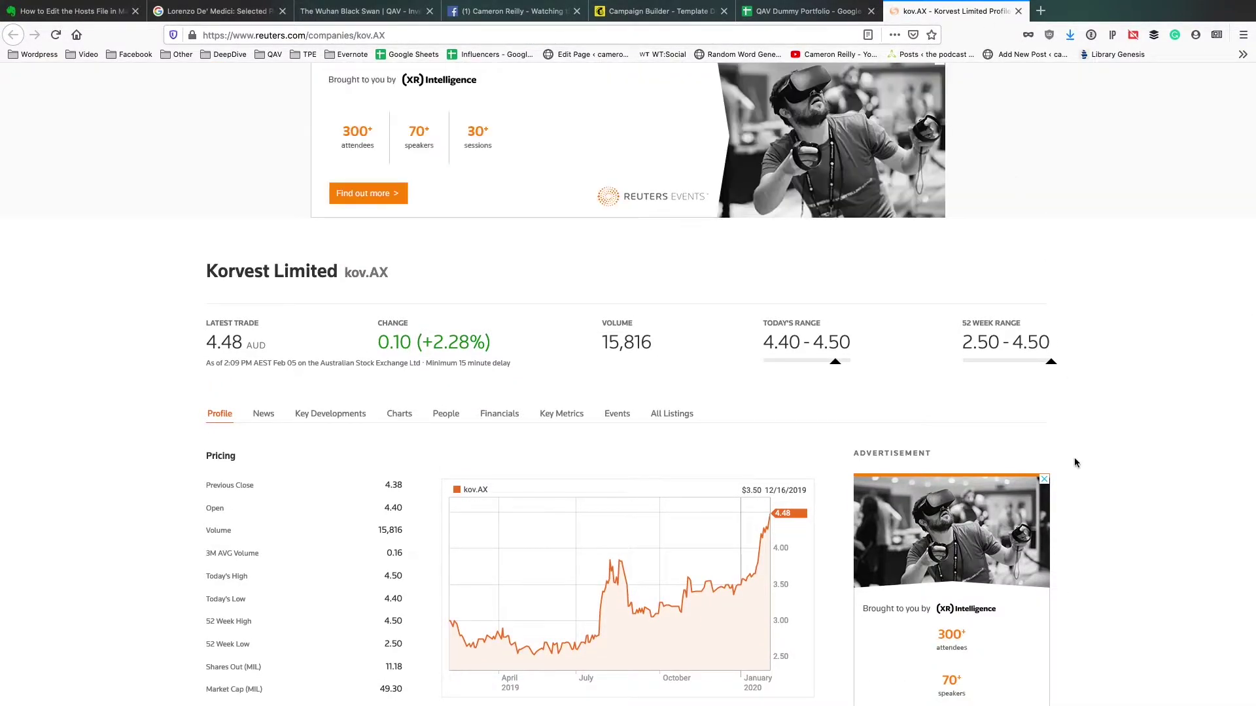
scroll(1074, 463, down, 3)
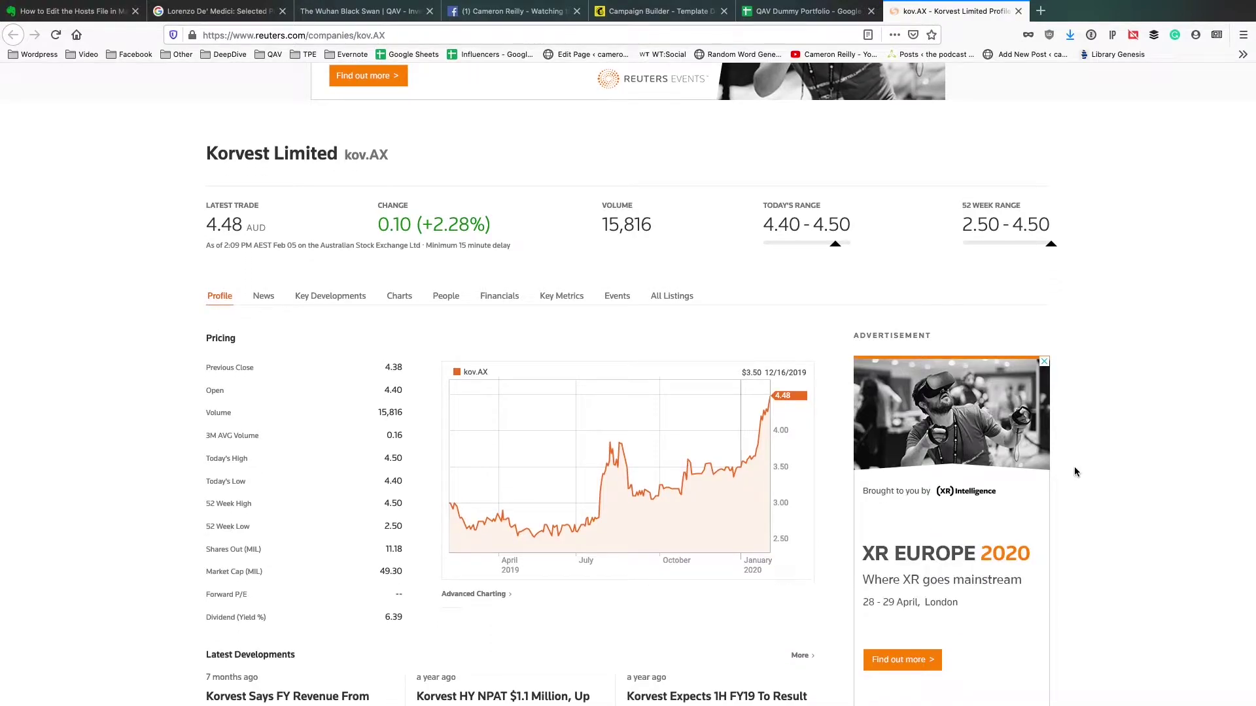
scroll(1074, 469, down, 2)
Step: Show the kov.AX chart over 5 years at monthly frequency, then start an area screenshot
click(398, 205)
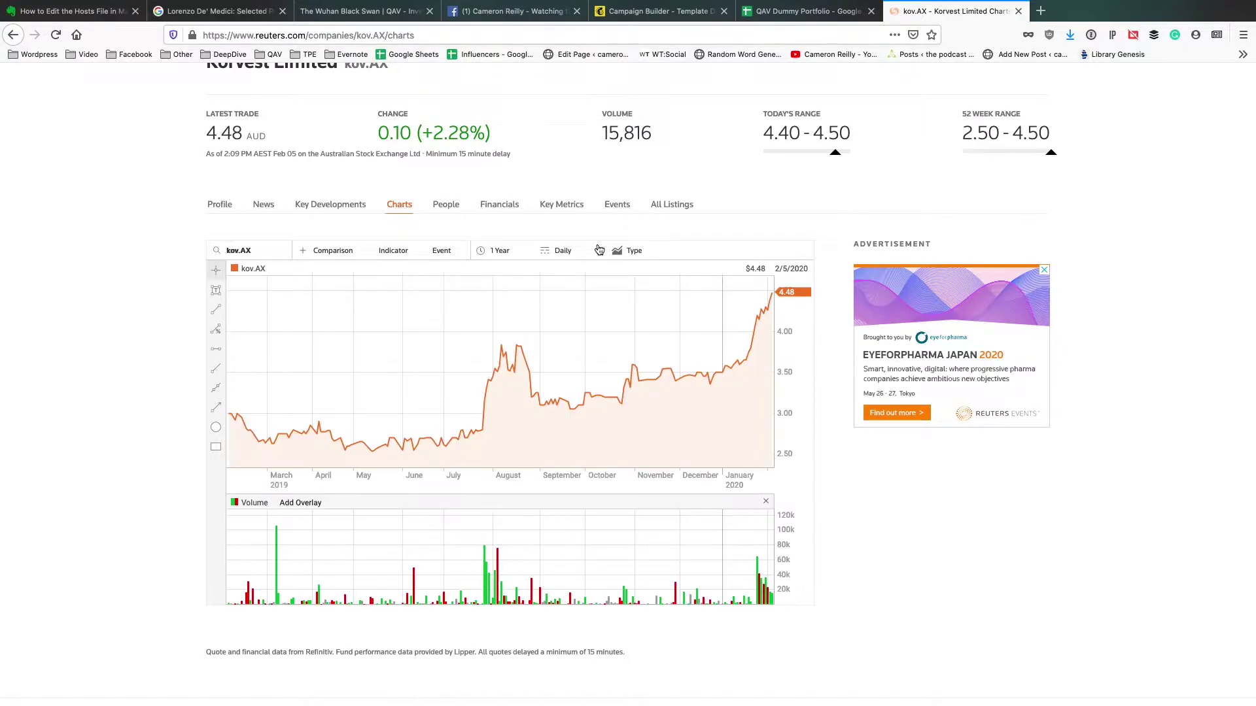
click(499, 254)
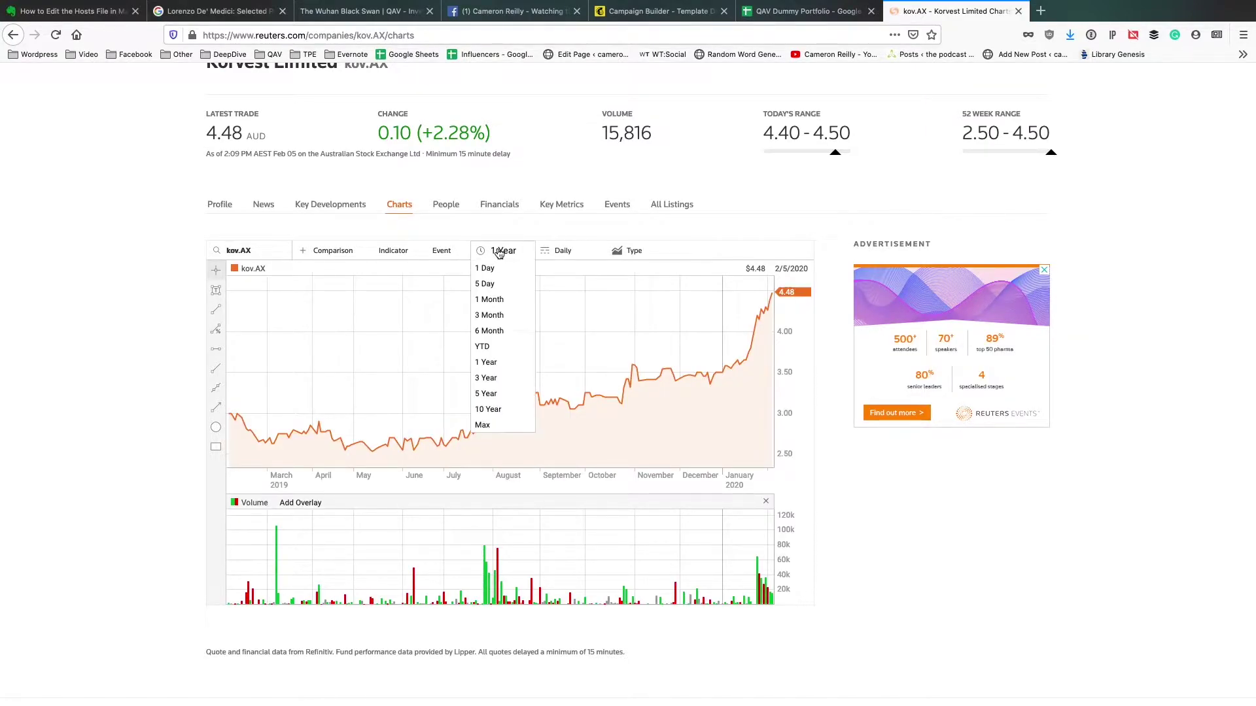
mouse_move(494, 396)
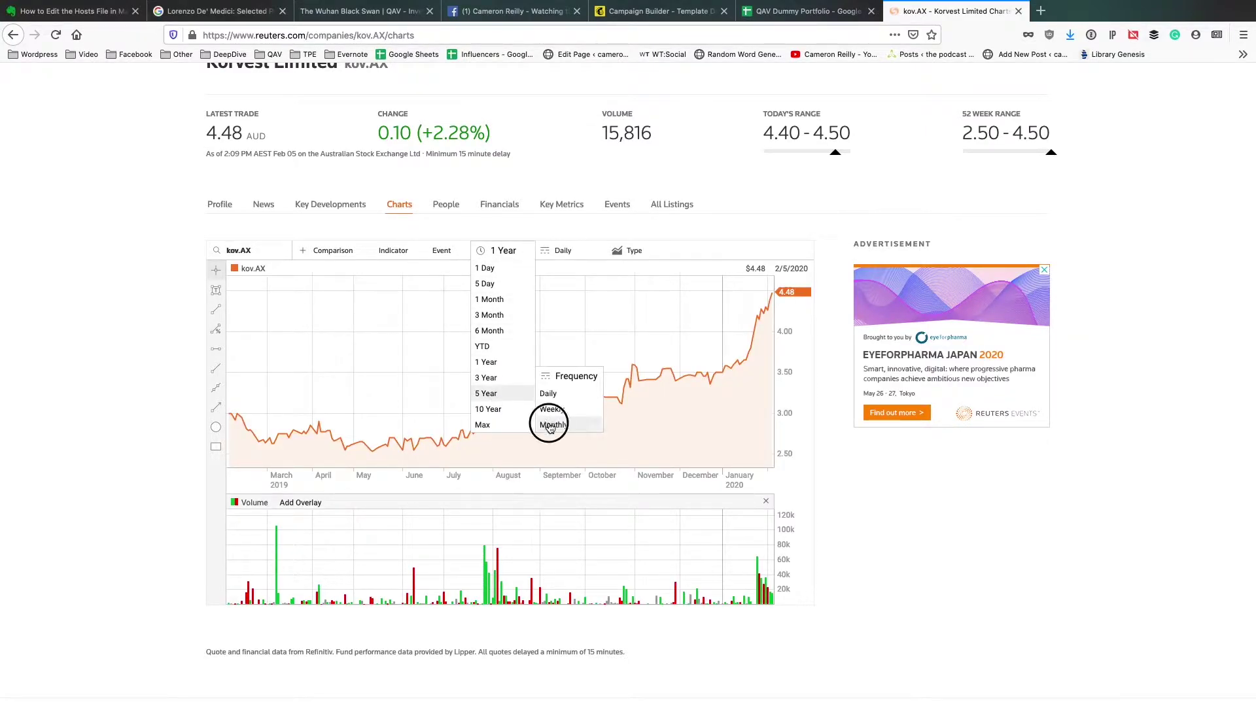
click(551, 426)
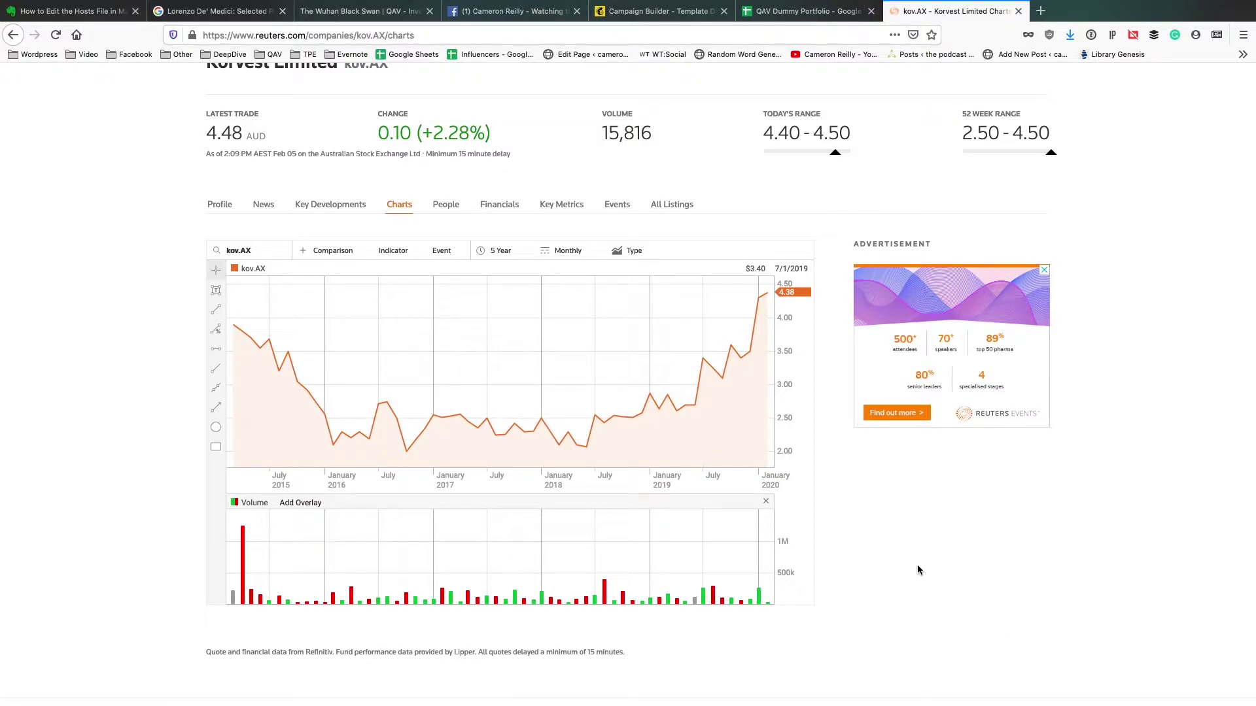
key(super+shift+4)
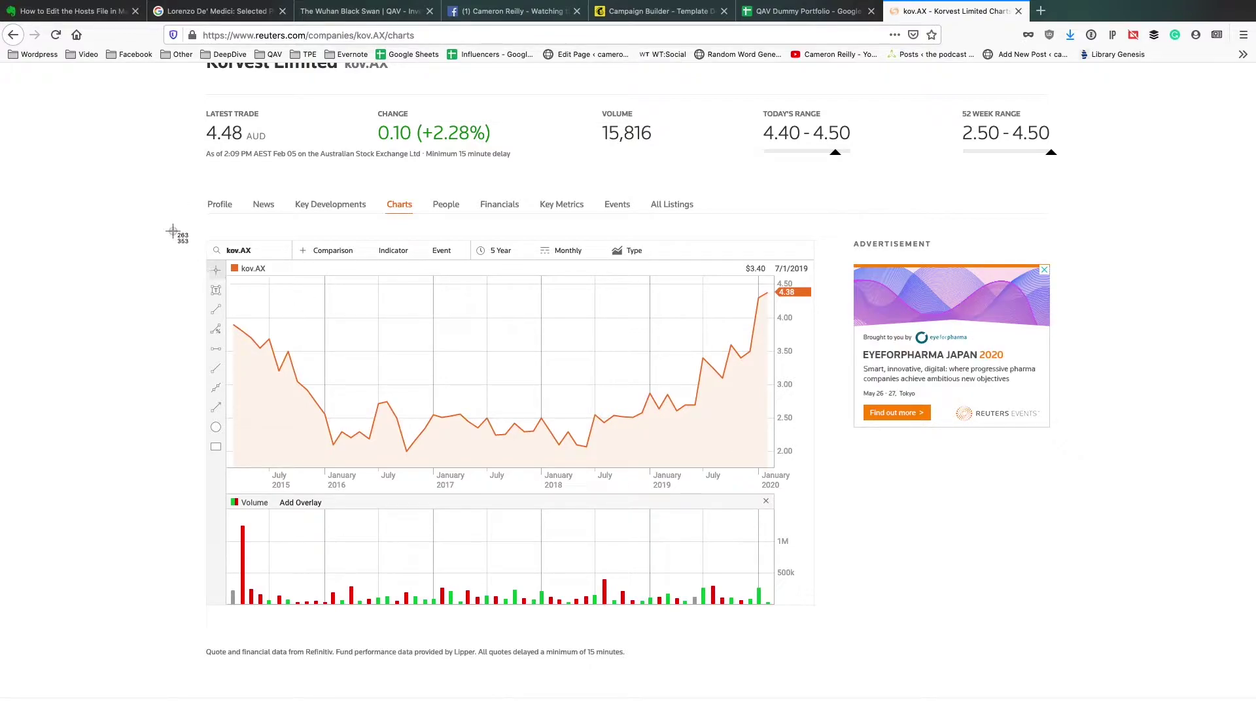
Step: Capture the 5-year chart and open it in a larger, repositioned Markup window
drag(172, 230, 847, 501)
drag(1161, 672, 1206, 698)
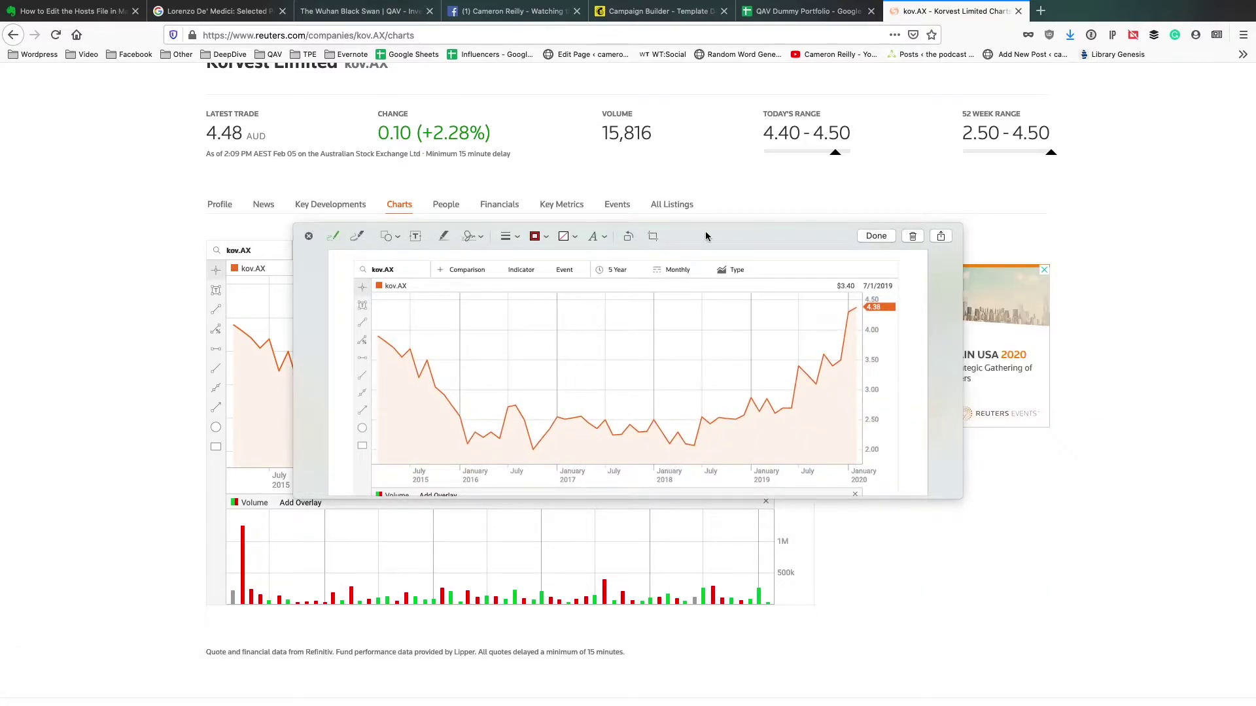
drag(706, 236, 622, 147)
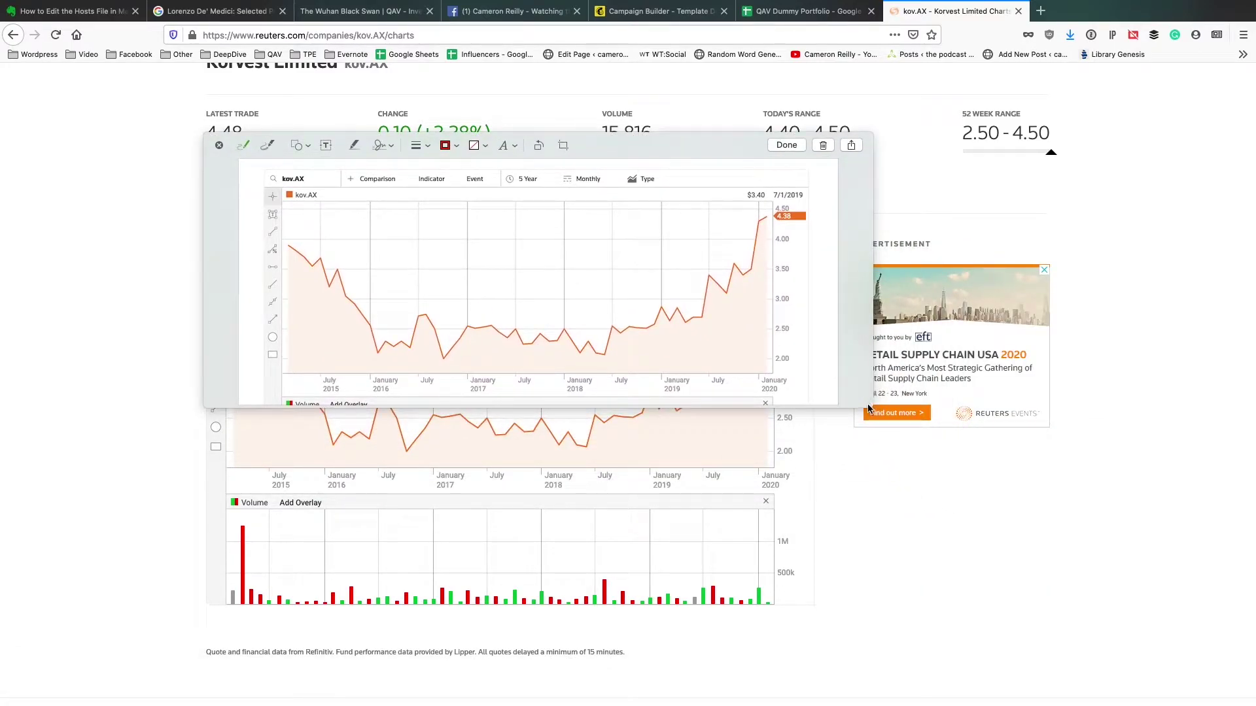
drag(868, 408, 1025, 592)
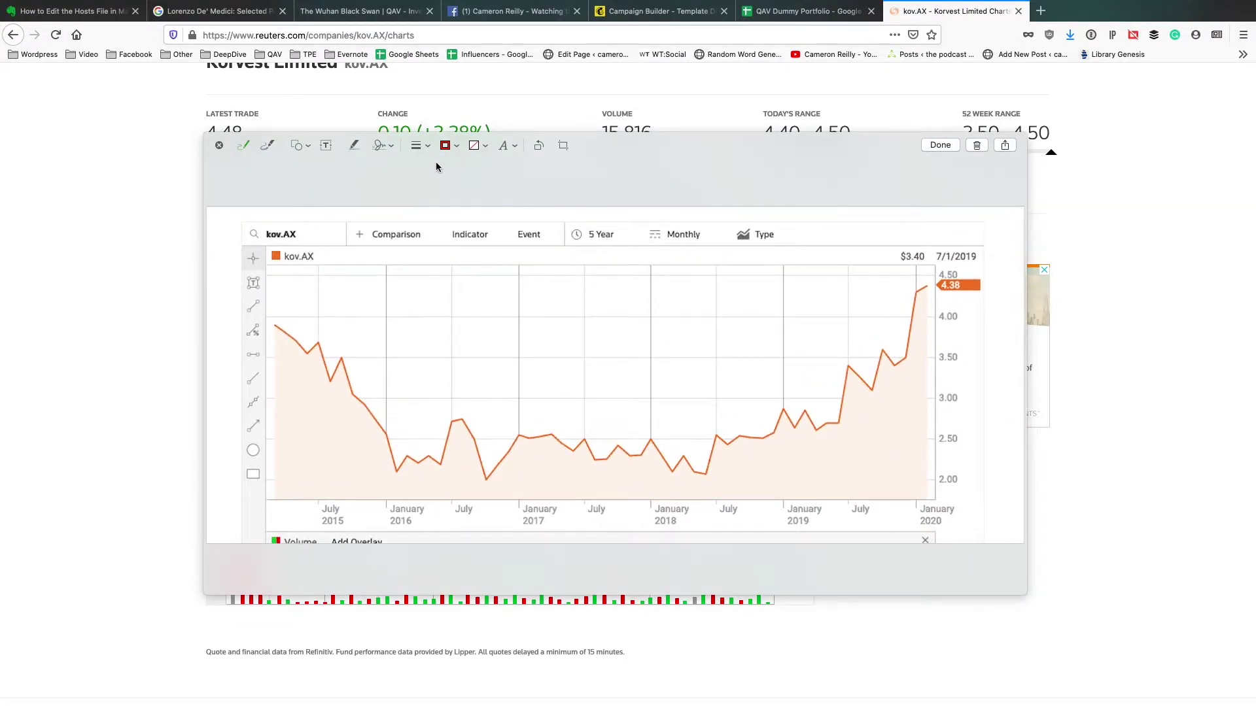
click(308, 146)
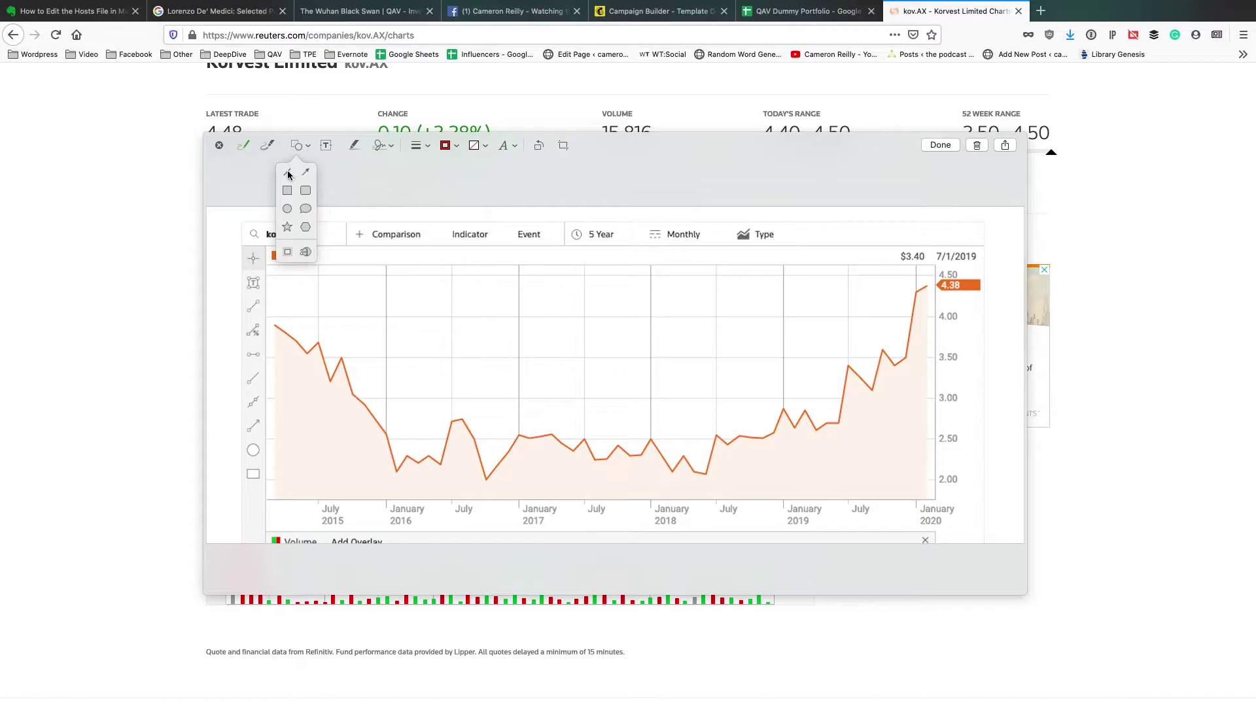
Step: Draw a red dashed downtrend line from the 2015 peak to the late-2017 low near 2.00
click(288, 174)
drag(535, 375, 275, 323)
drag(695, 375, 644, 479)
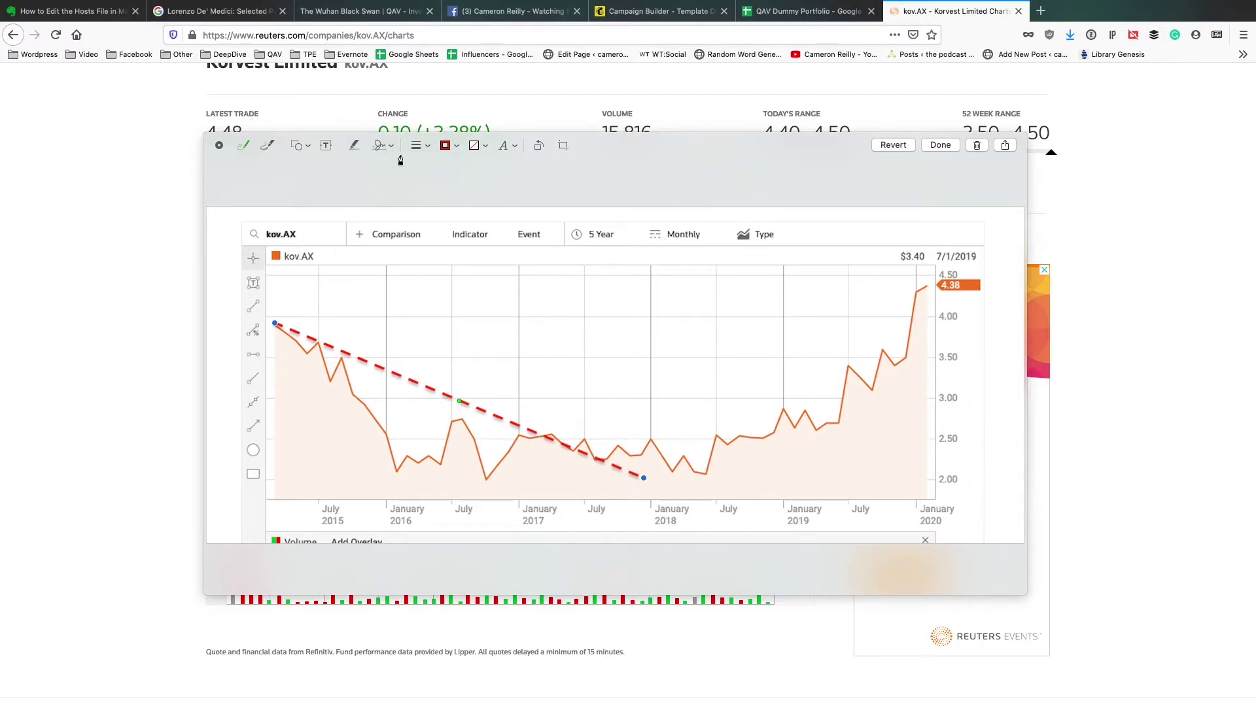
Step: Add a second dashed line along the 2.00 lows from the 2016 low to the right edge
click(427, 147)
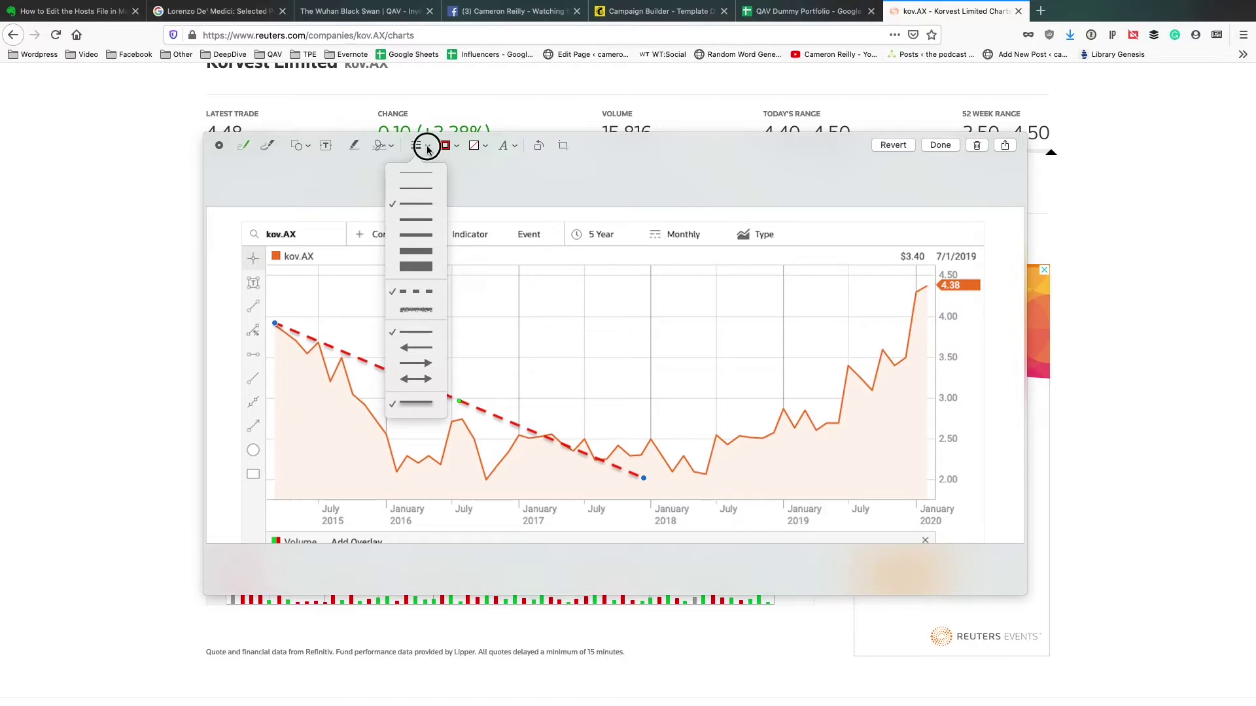
click(297, 148)
click(283, 173)
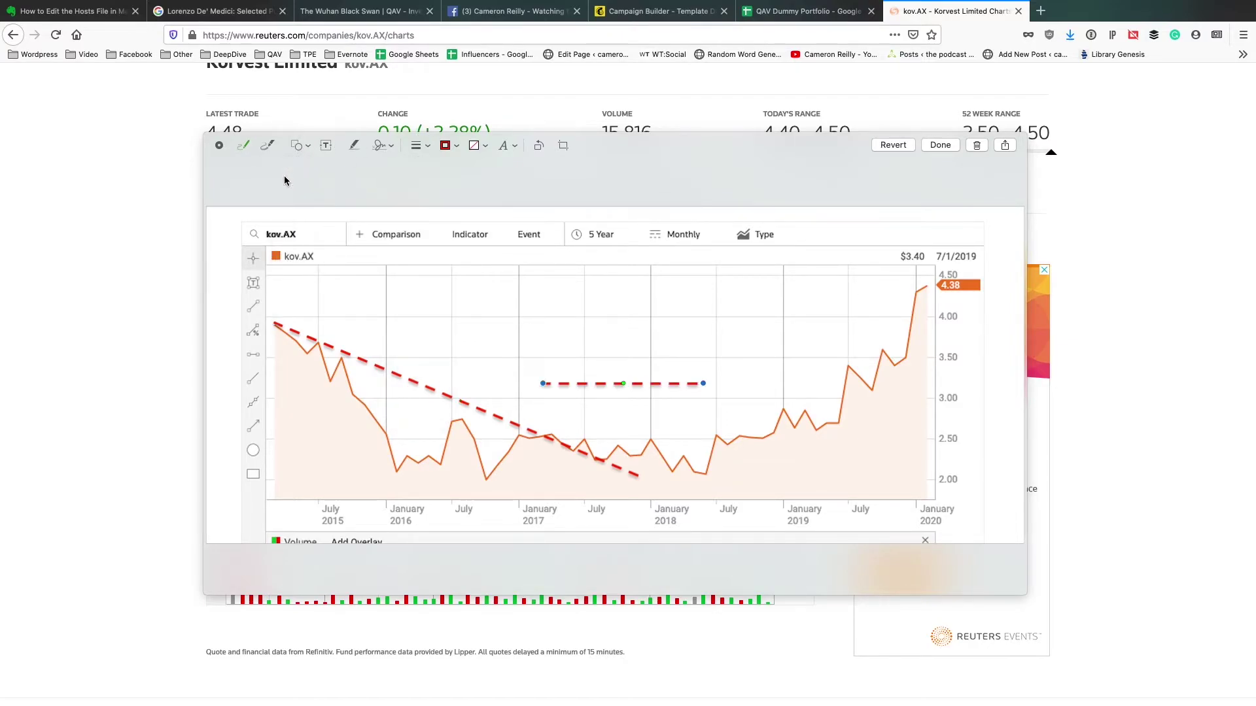
drag(543, 384, 488, 482)
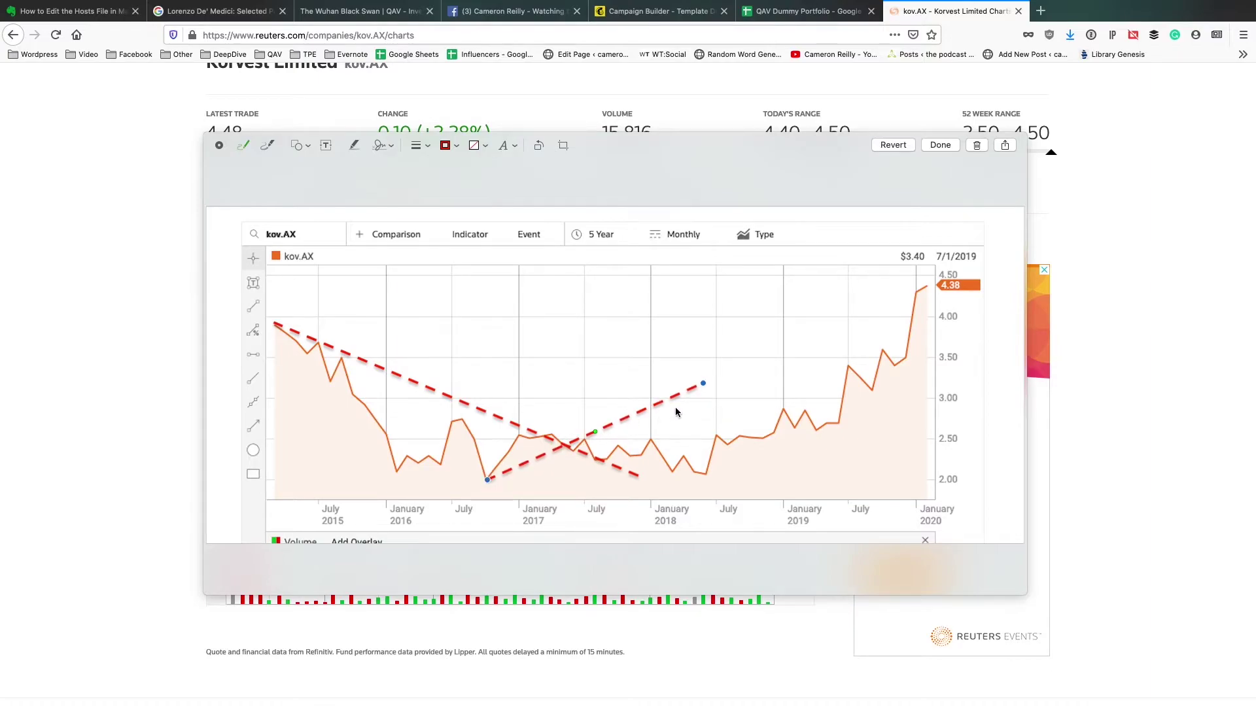
mouse_move(704, 384)
mouse_down()
mouse_move(746, 469)
mouse_move(795, 482)
mouse_move(984, 469)
mouse_move(943, 472)
mouse_up()
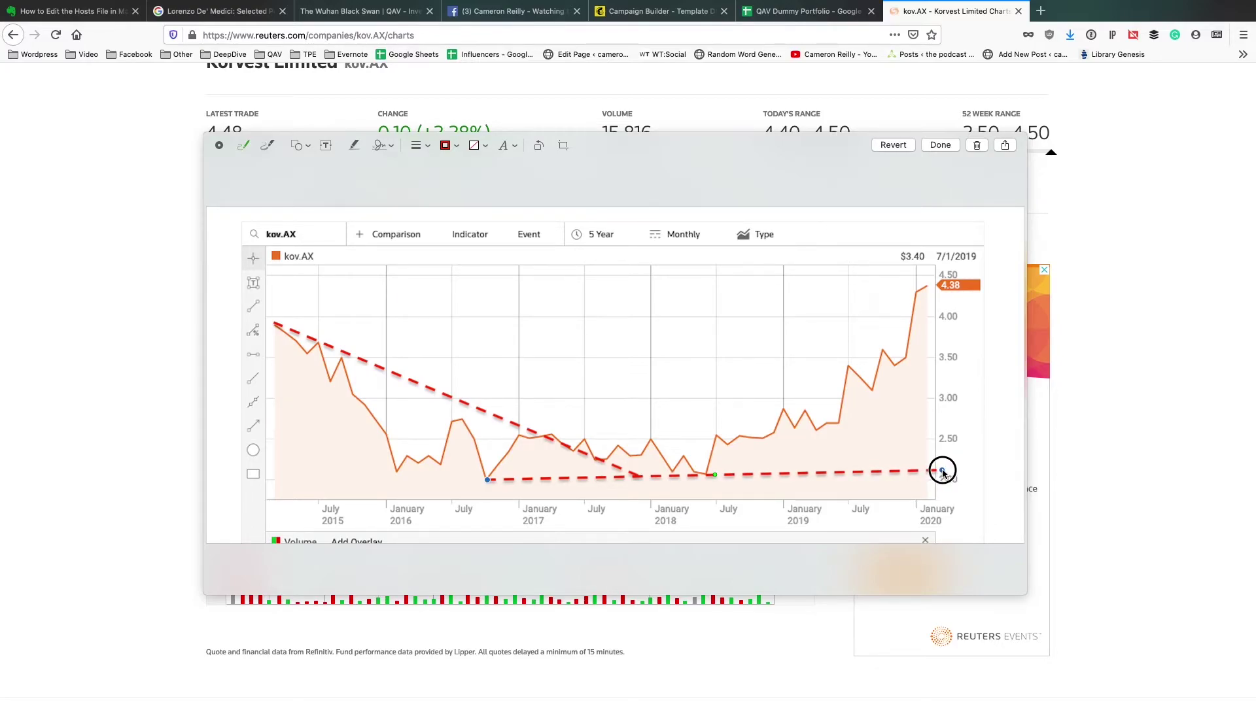
drag(943, 472, 942, 471)
drag(488, 480, 452, 480)
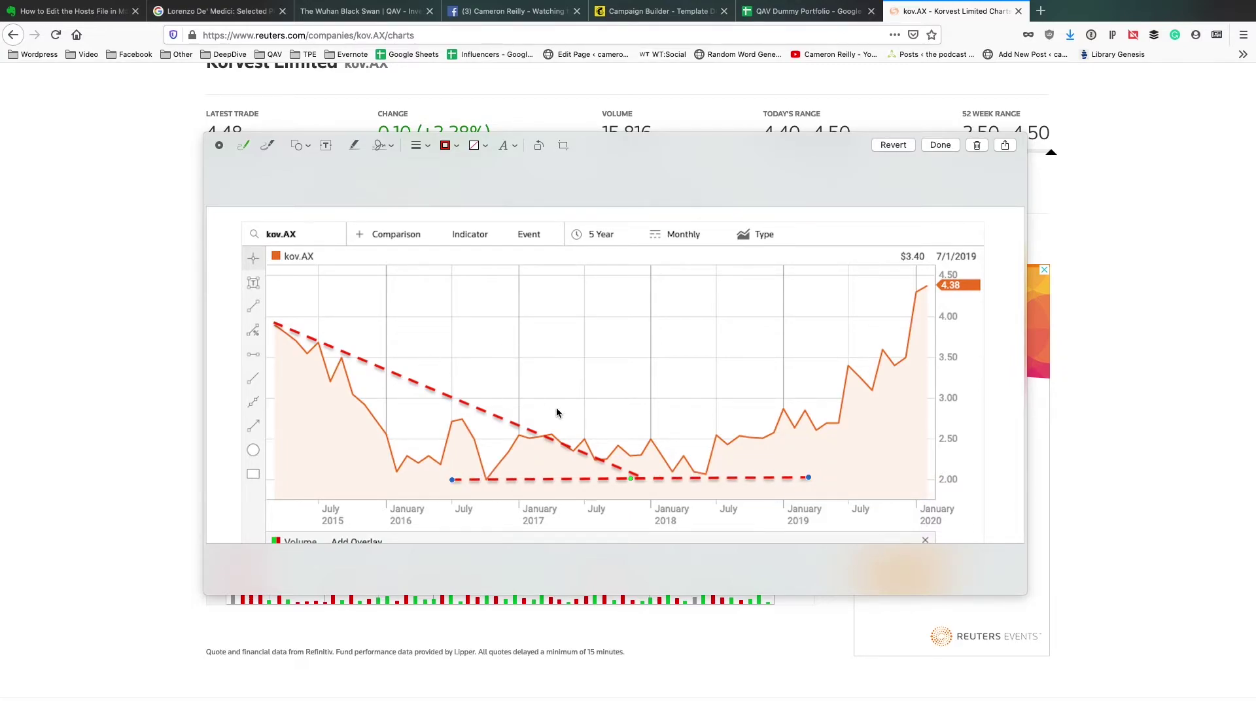
drag(452, 480, 701, 482)
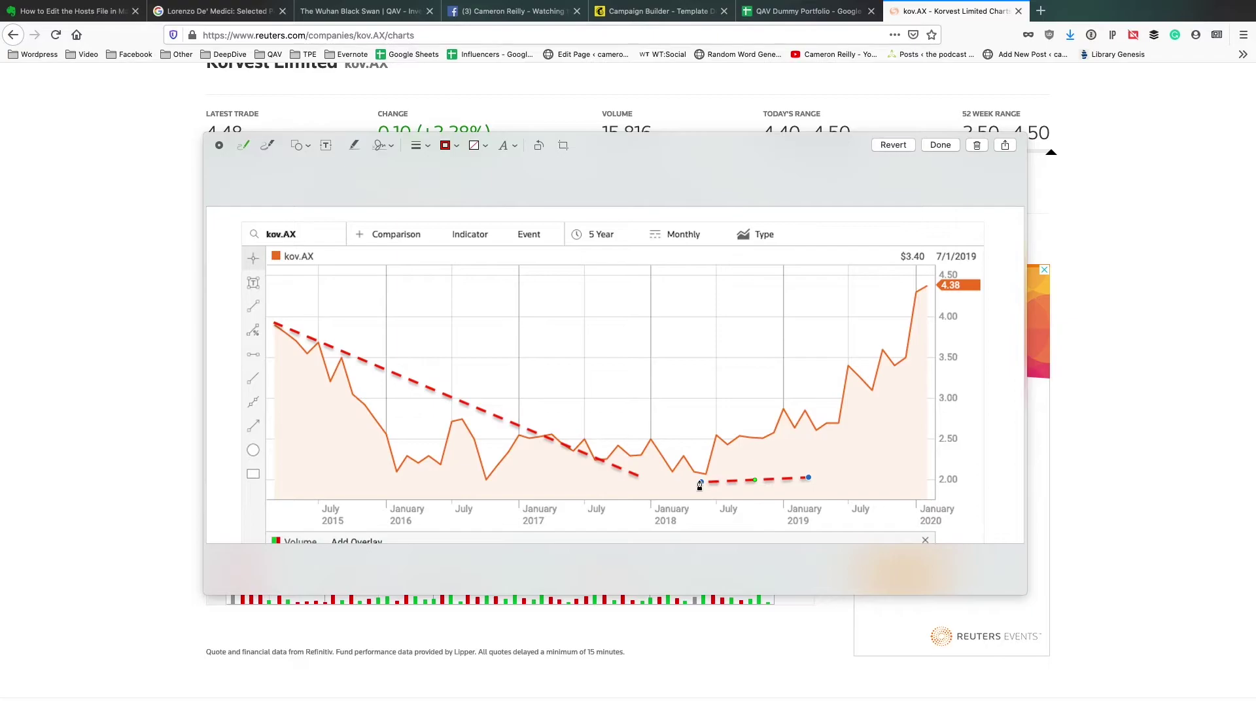
drag(700, 484, 488, 483)
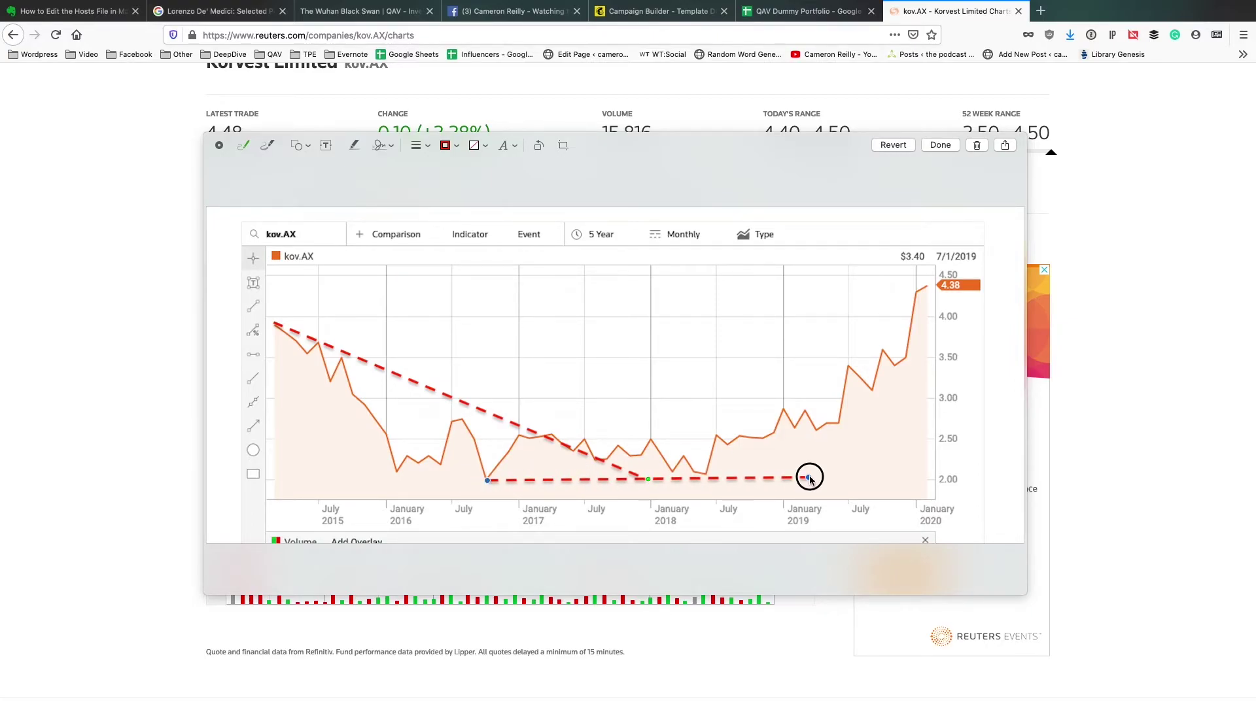
drag(809, 478, 937, 470)
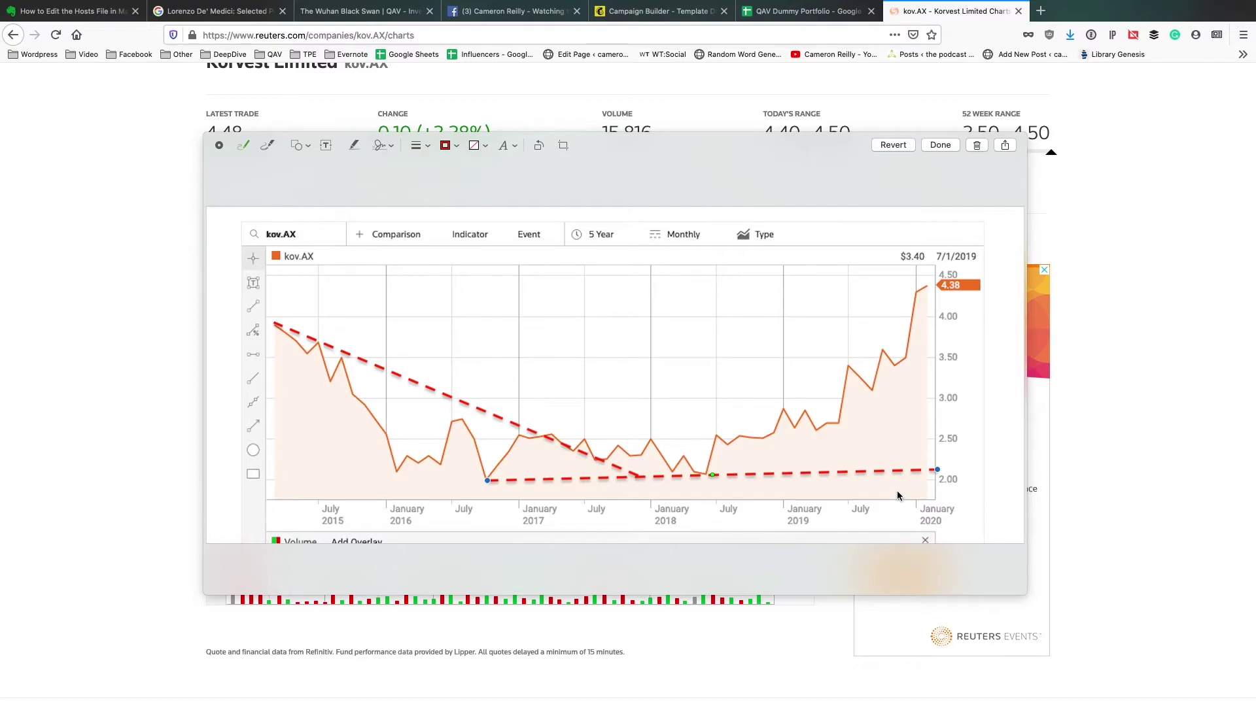
Step: Add a third line rising from the 2017 prices up toward the latest 4.38 price
click(310, 145)
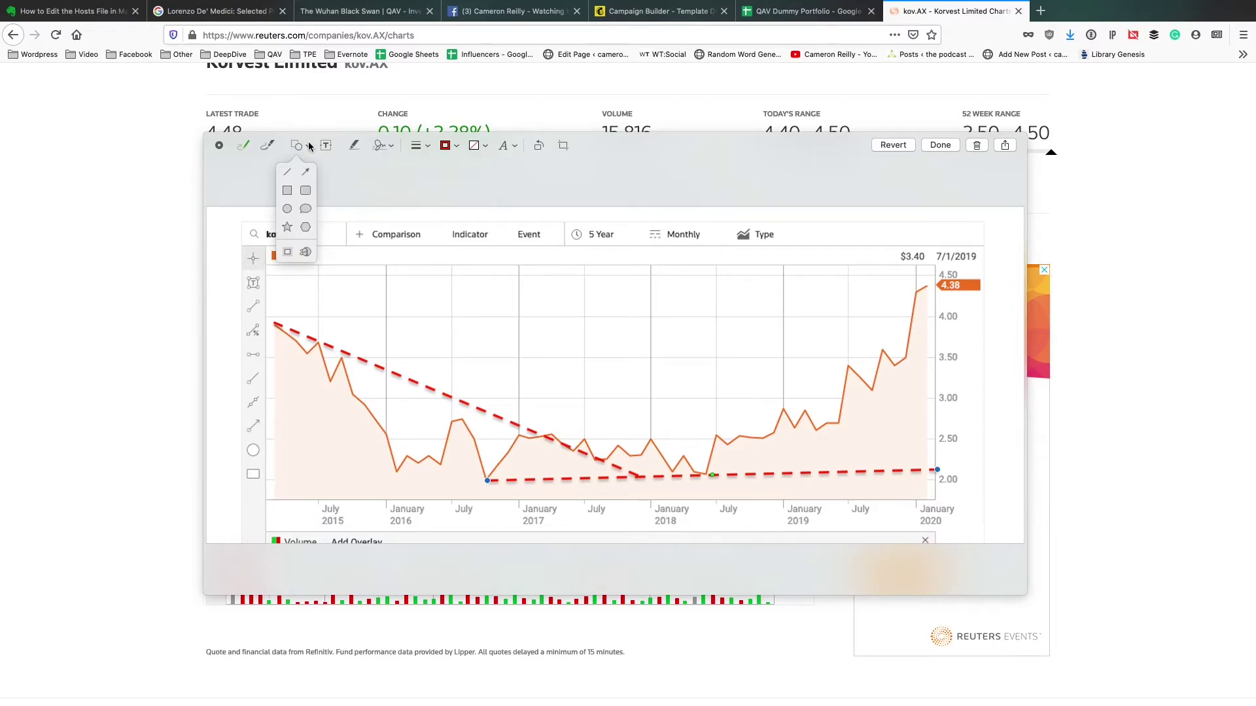
click(294, 174)
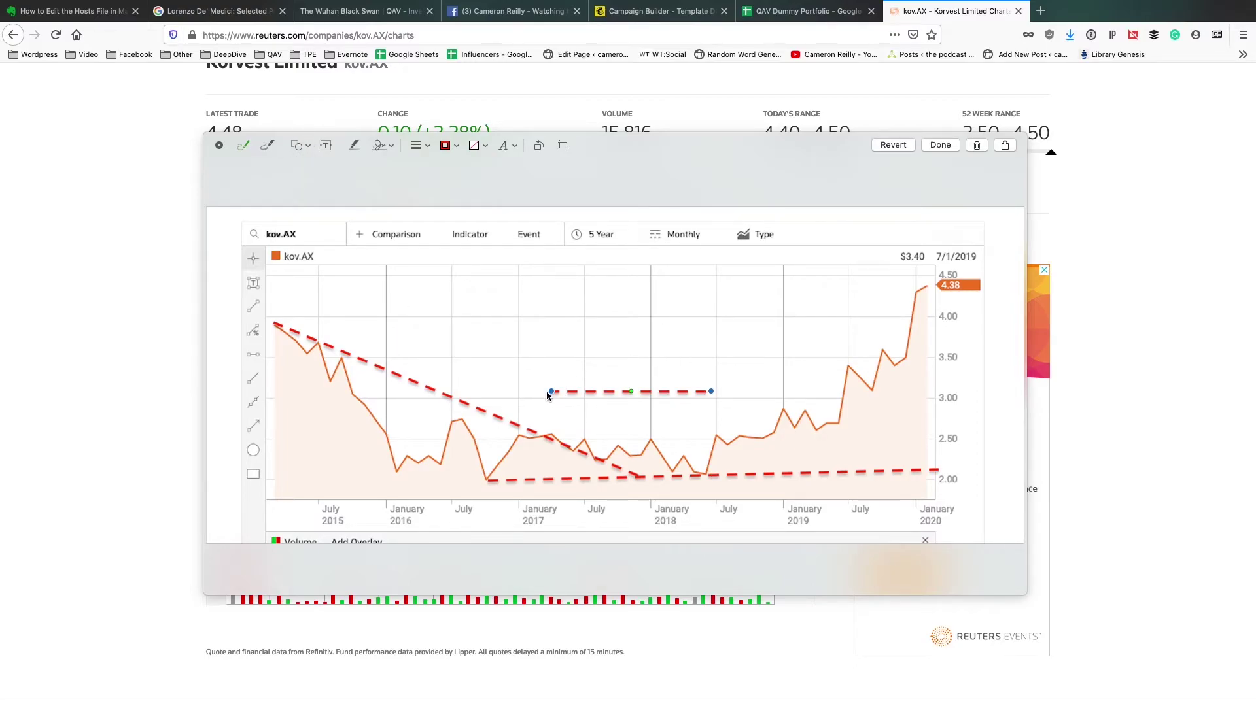
drag(553, 392, 693, 437)
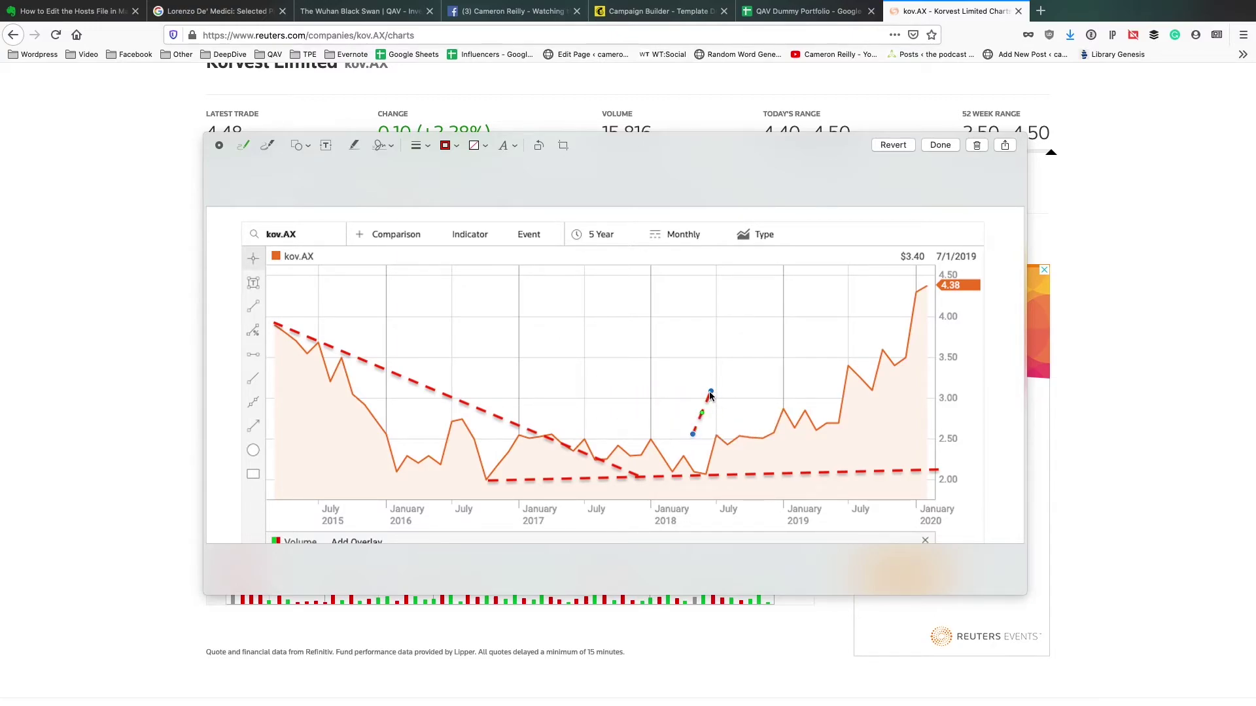
drag(711, 391, 915, 294)
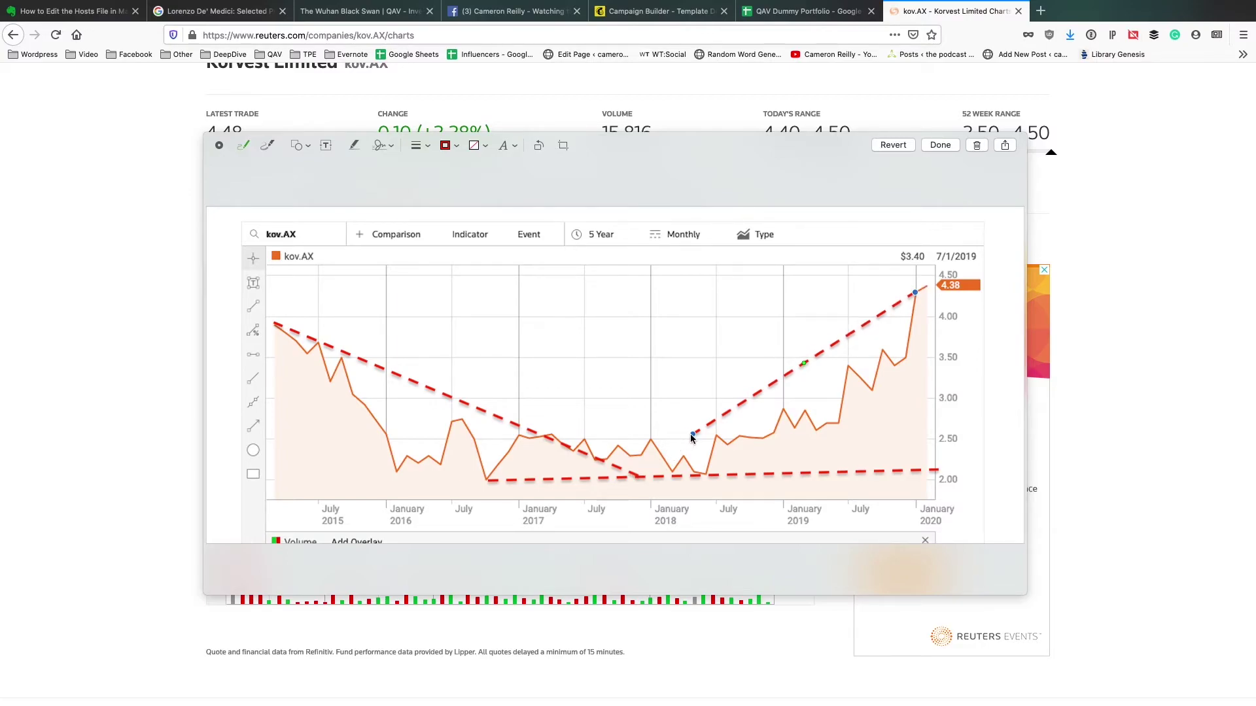
mouse_move(692, 435)
mouse_down()
mouse_move(712, 439)
mouse_move(684, 456)
mouse_up()
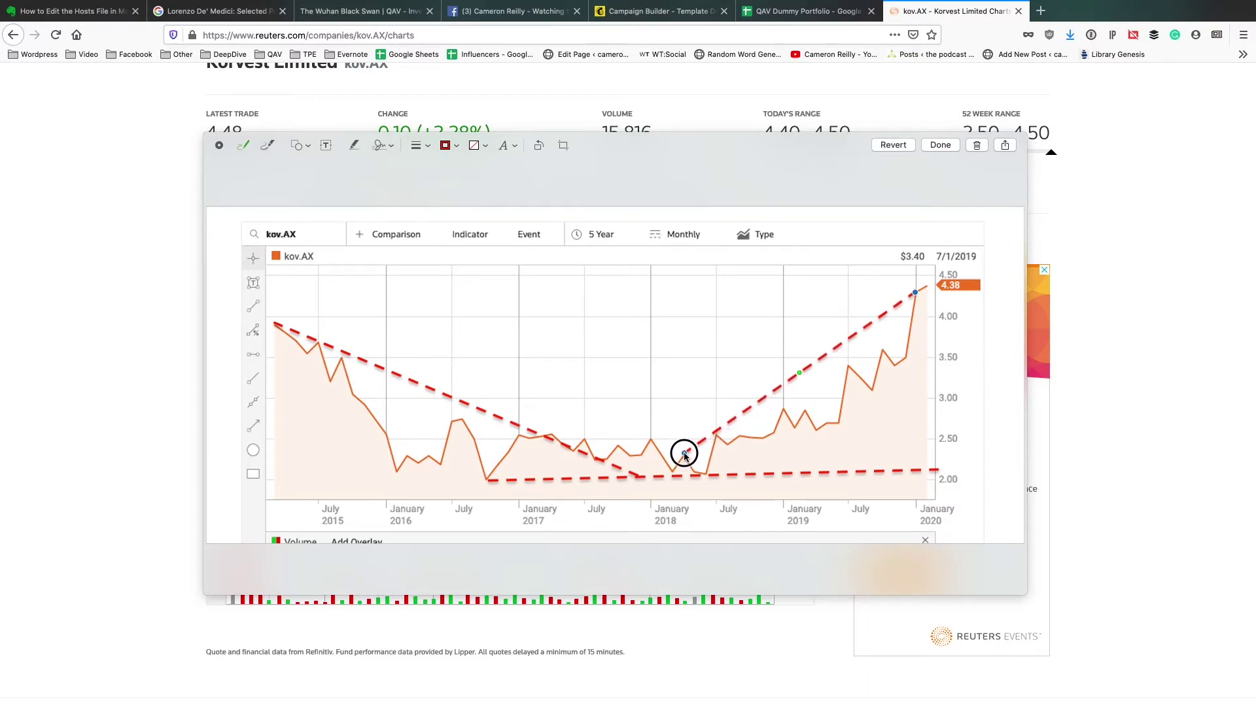
click(915, 293)
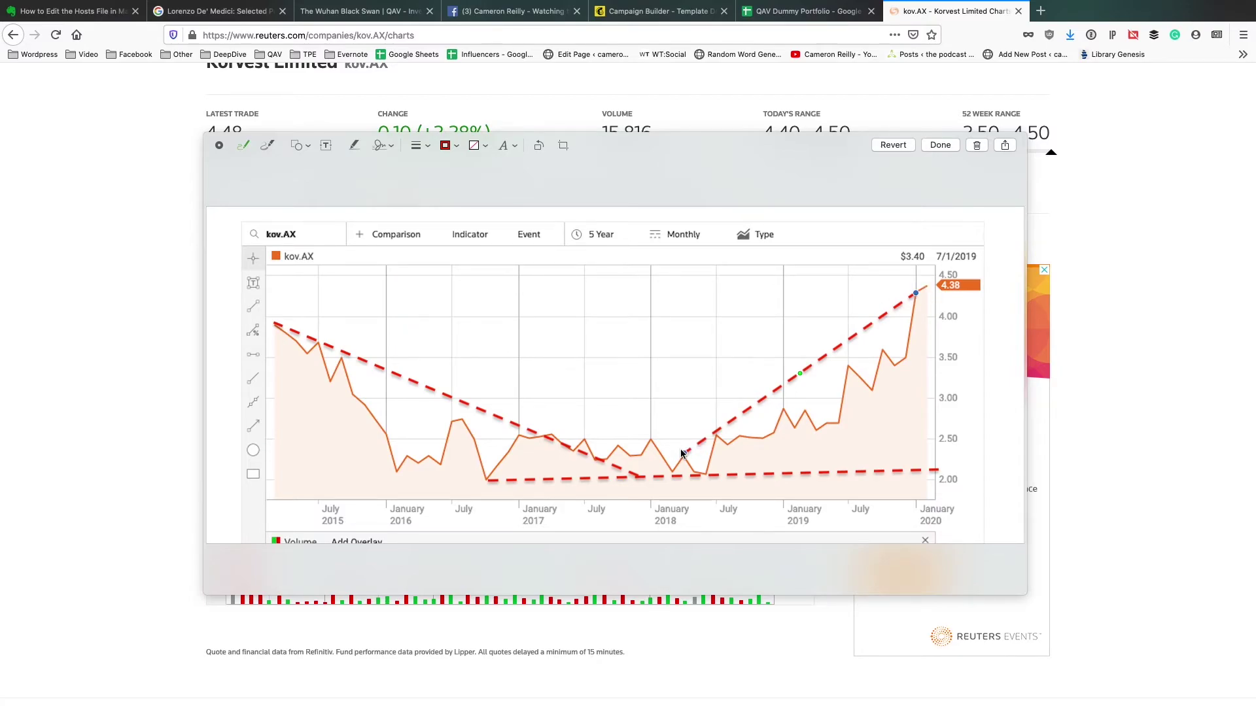
Step: Refine the trend line to start in early 2017 and end near 3.15 at the right edge
drag(681, 452, 651, 439)
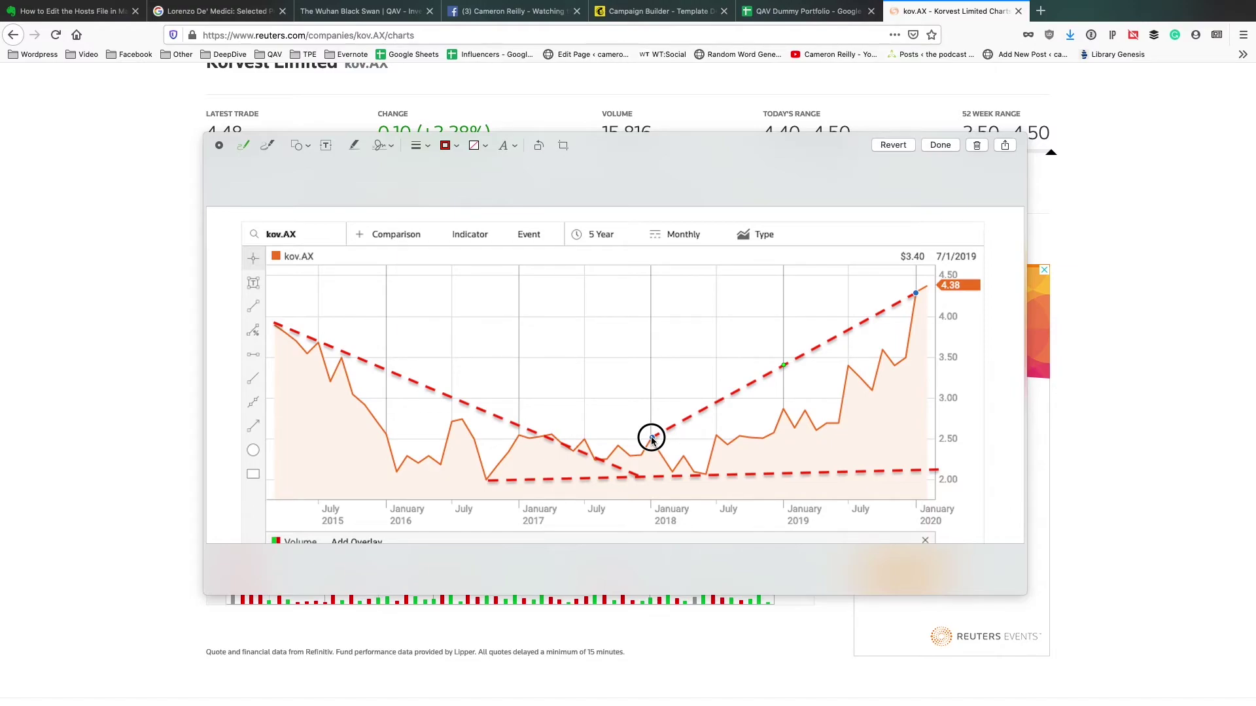
drag(652, 441, 551, 435)
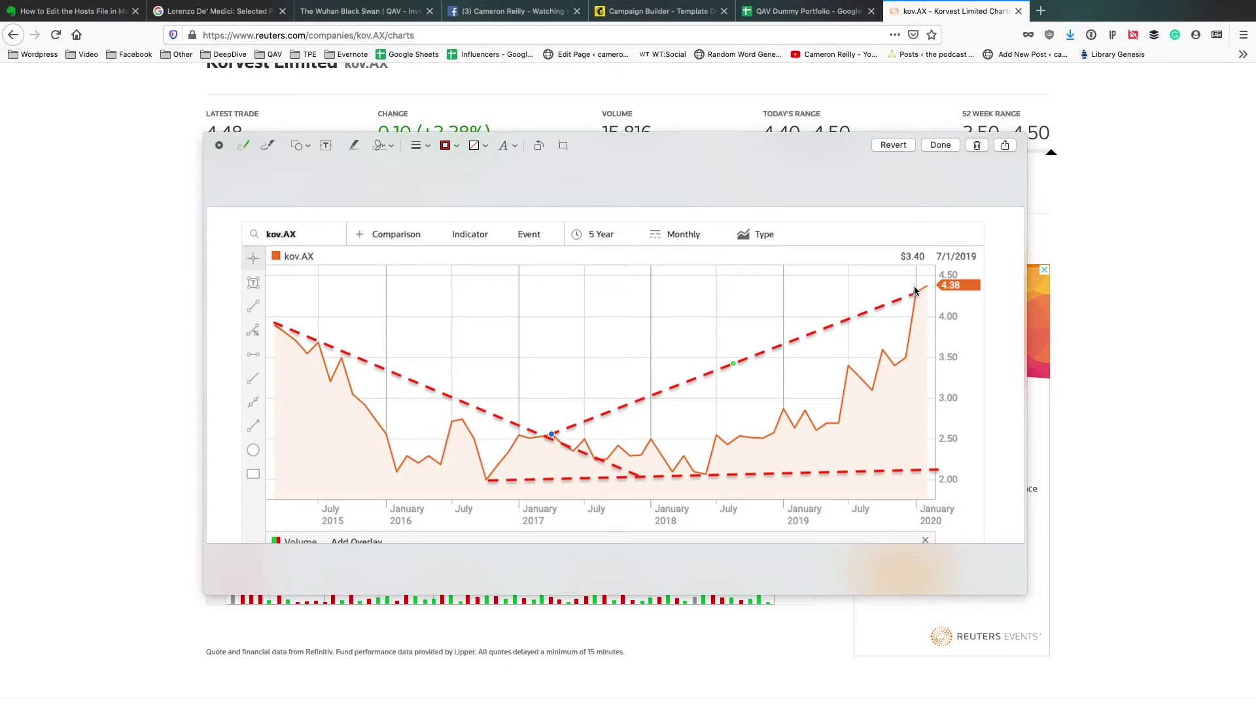
drag(916, 293, 925, 341)
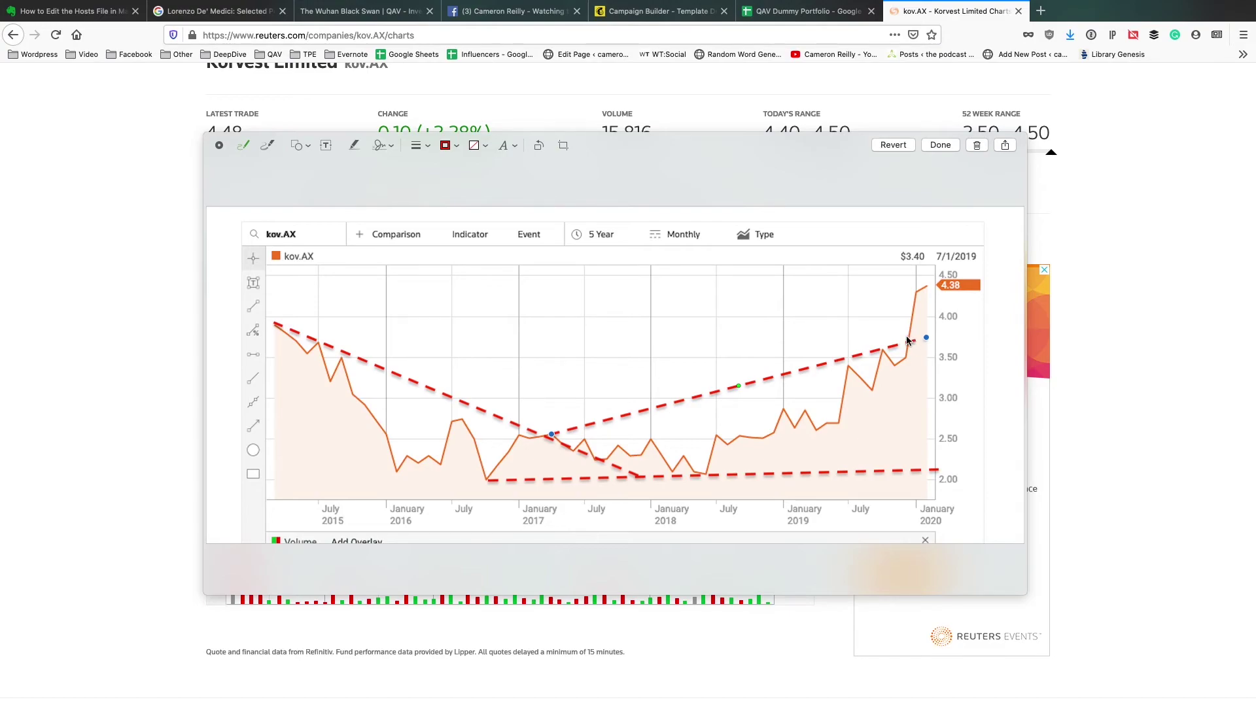
drag(926, 337, 819, 403)
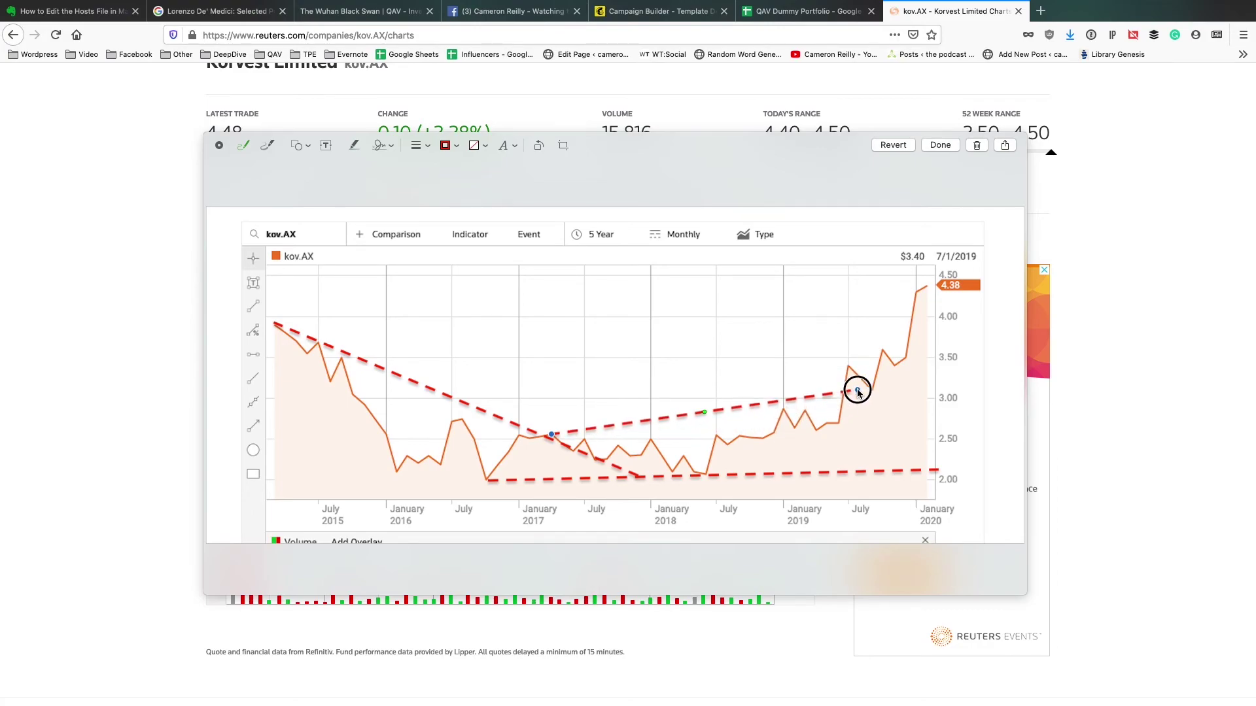
drag(857, 391, 933, 385)
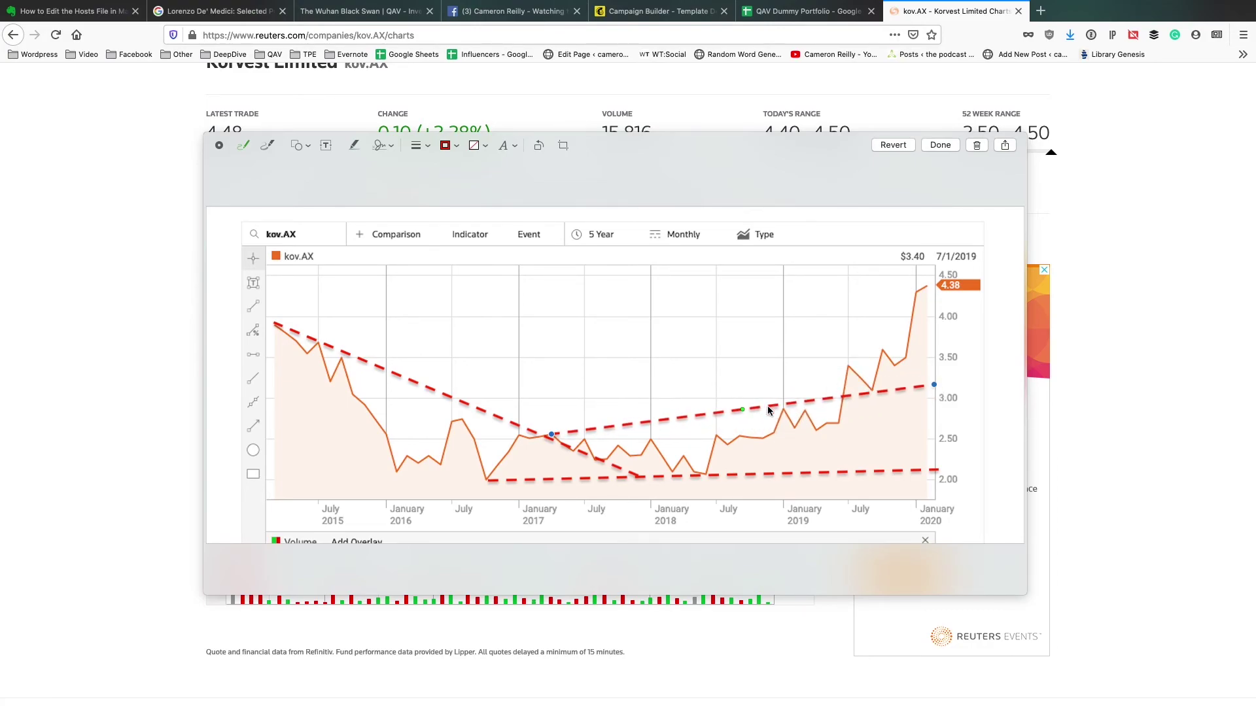